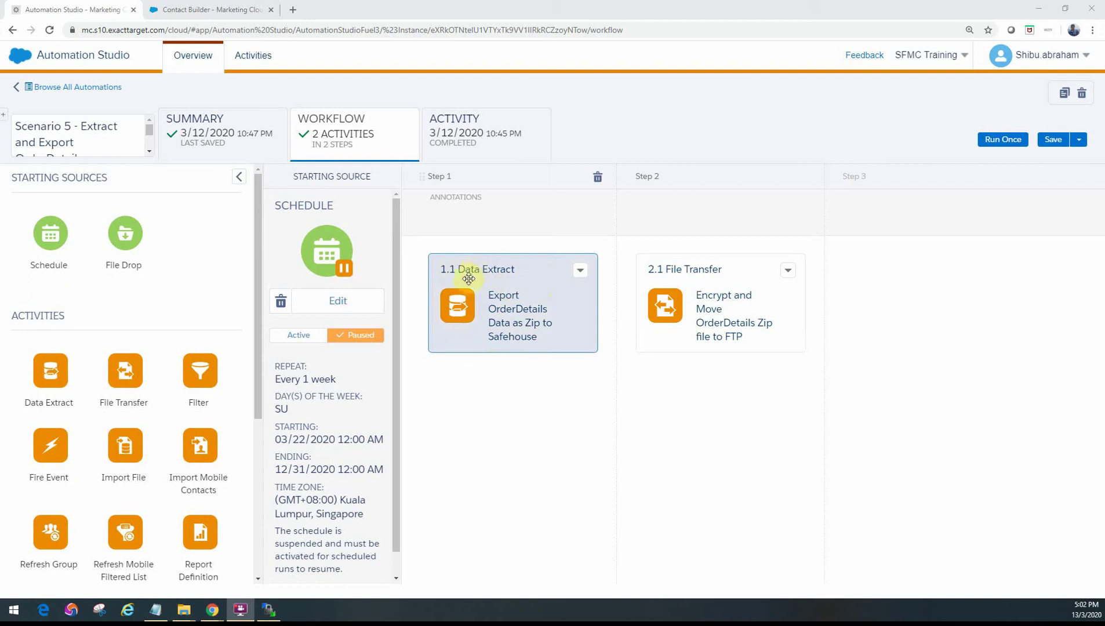
pyautogui.click(580, 271)
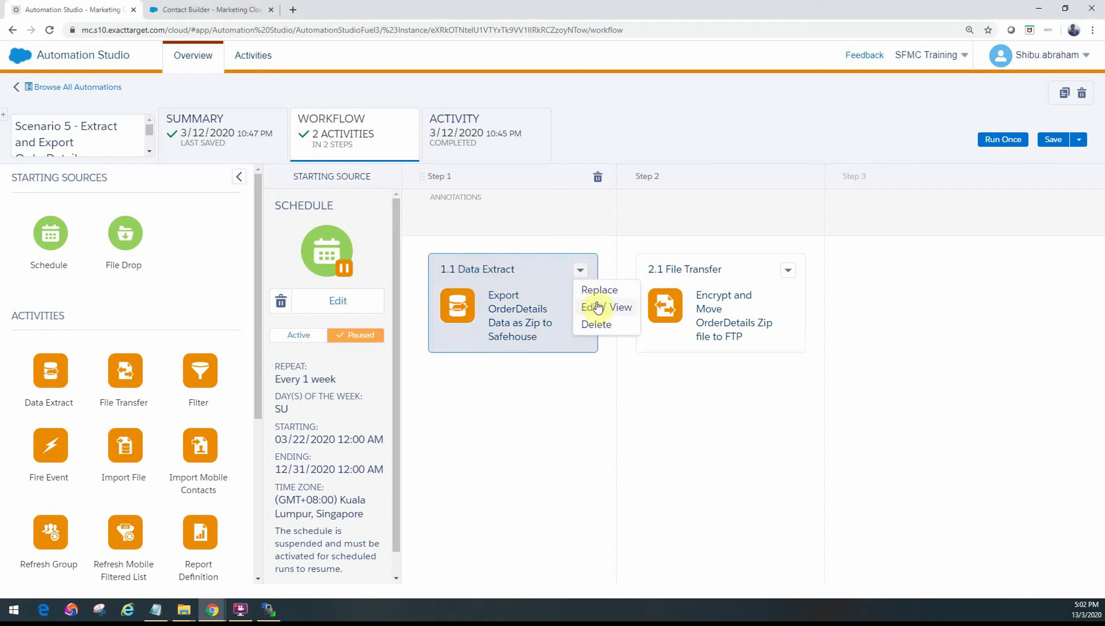
pyautogui.click(592, 307)
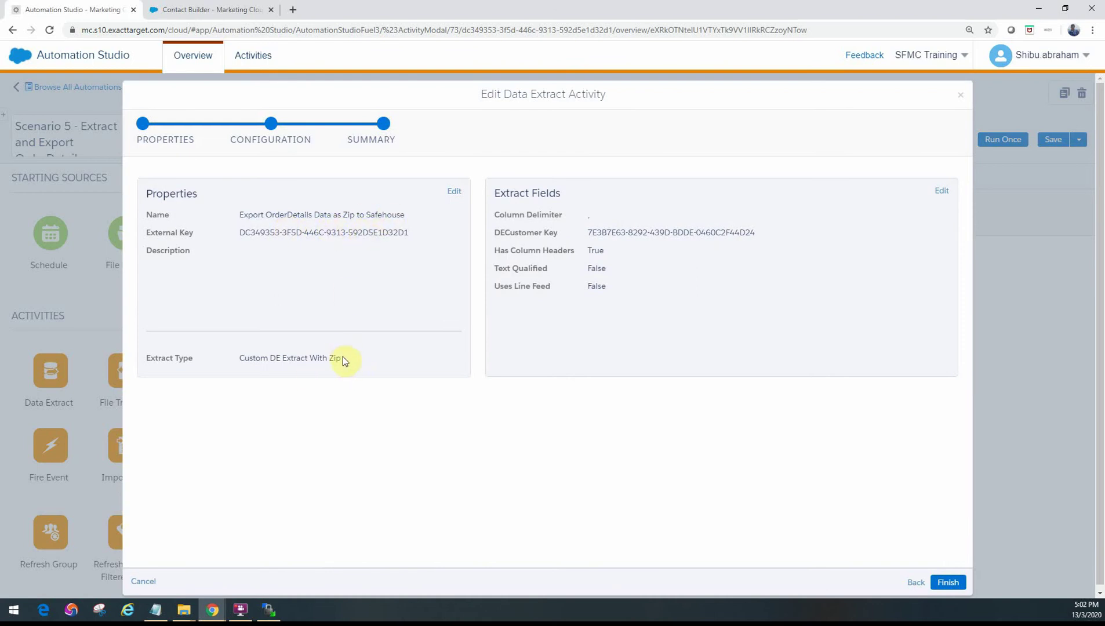
pyautogui.moveTo(344, 357); pyautogui.dragTo(237, 356)
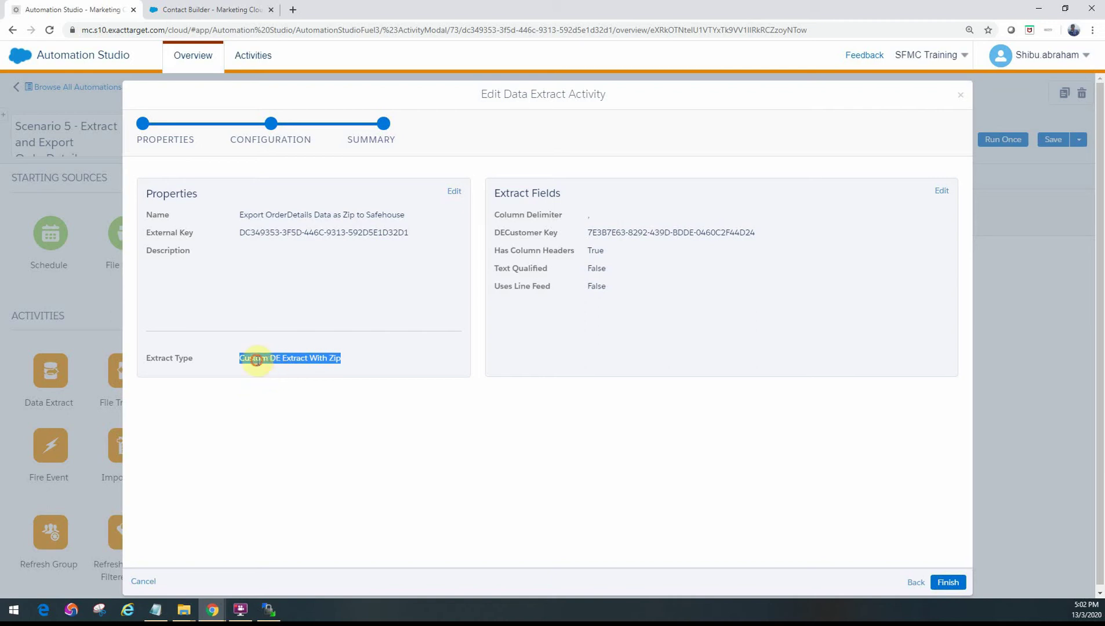
pyautogui.click(259, 360)
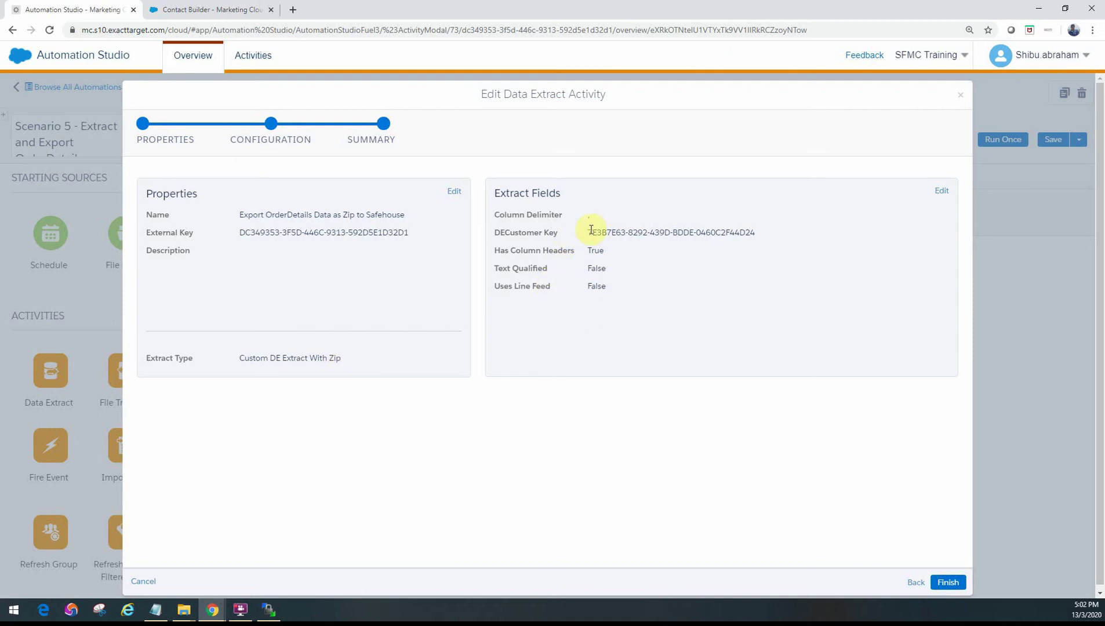
pyautogui.moveTo(588, 230); pyautogui.dragTo(755, 229)
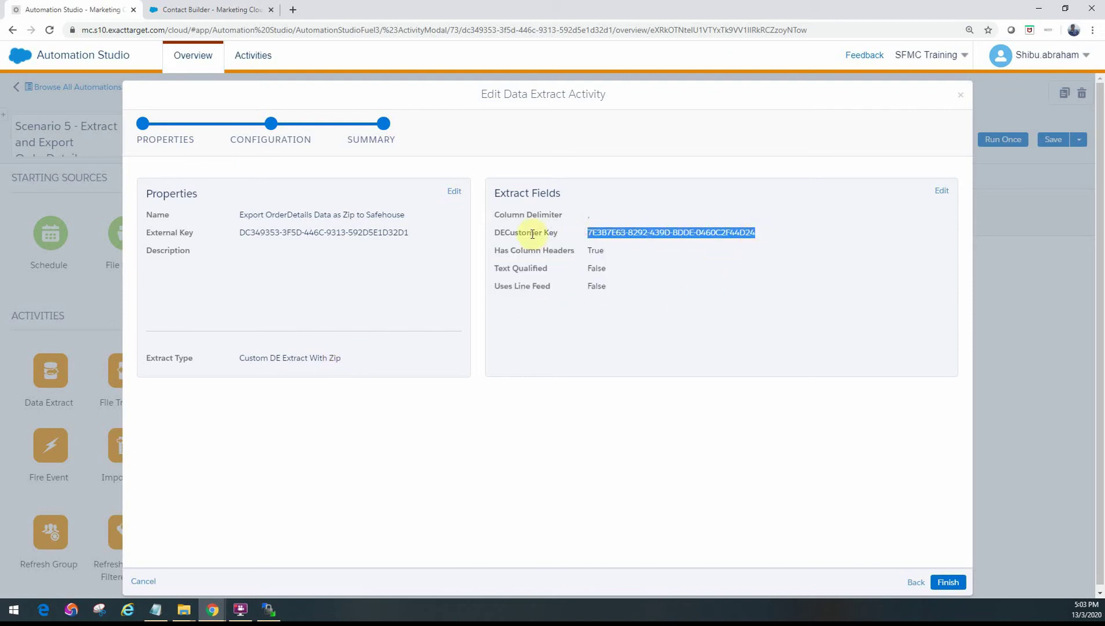
pyautogui.click(485, 395)
pyautogui.click(206, 9)
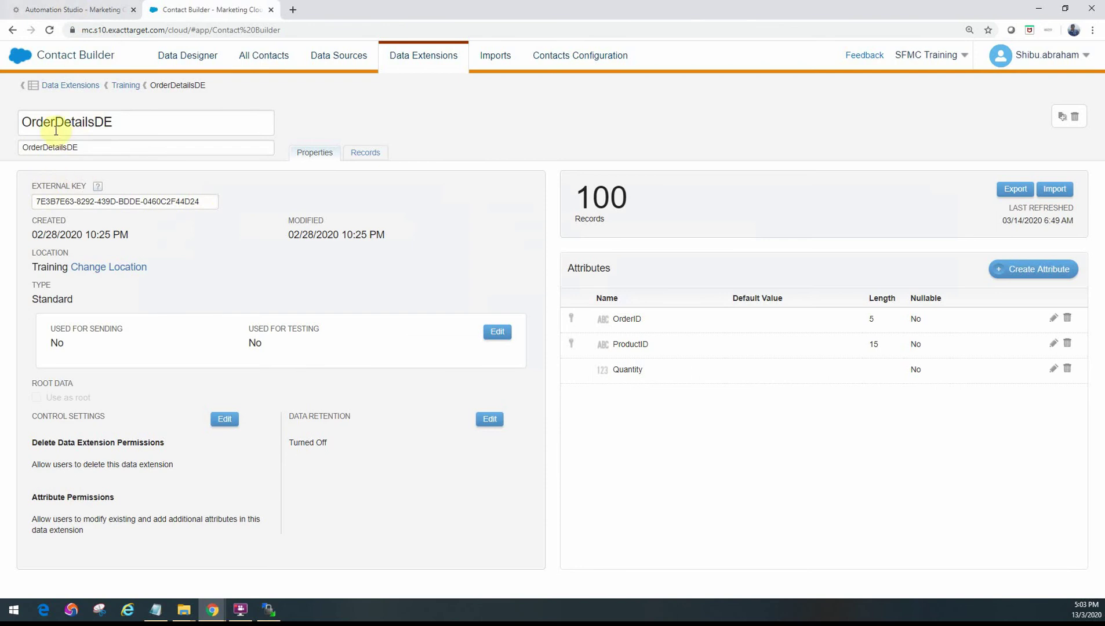
pyautogui.click(87, 8)
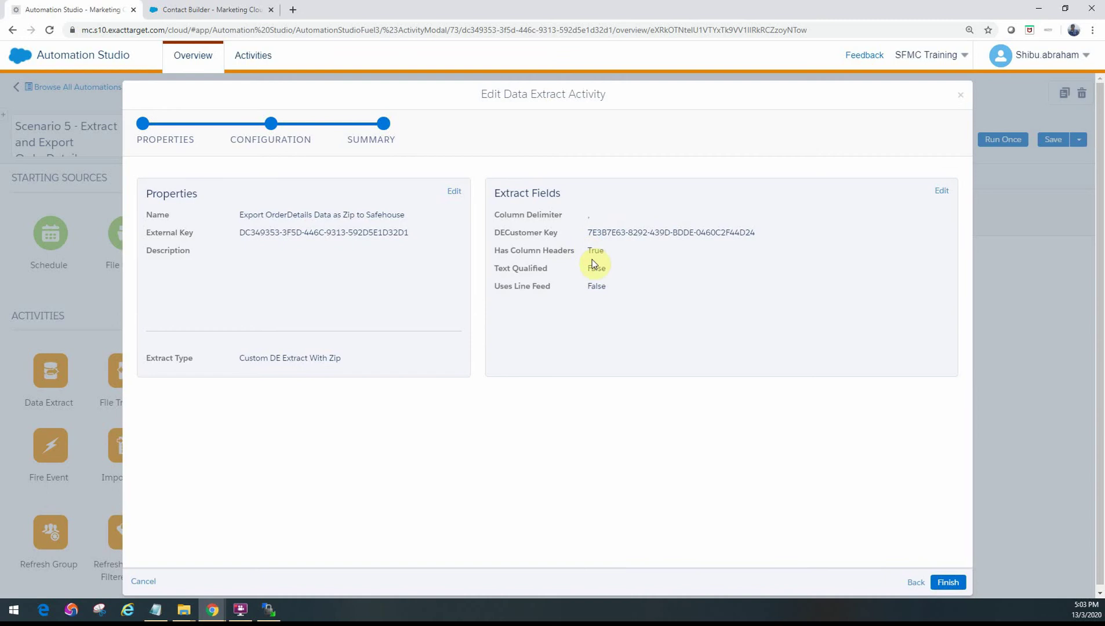
pyautogui.click(960, 95)
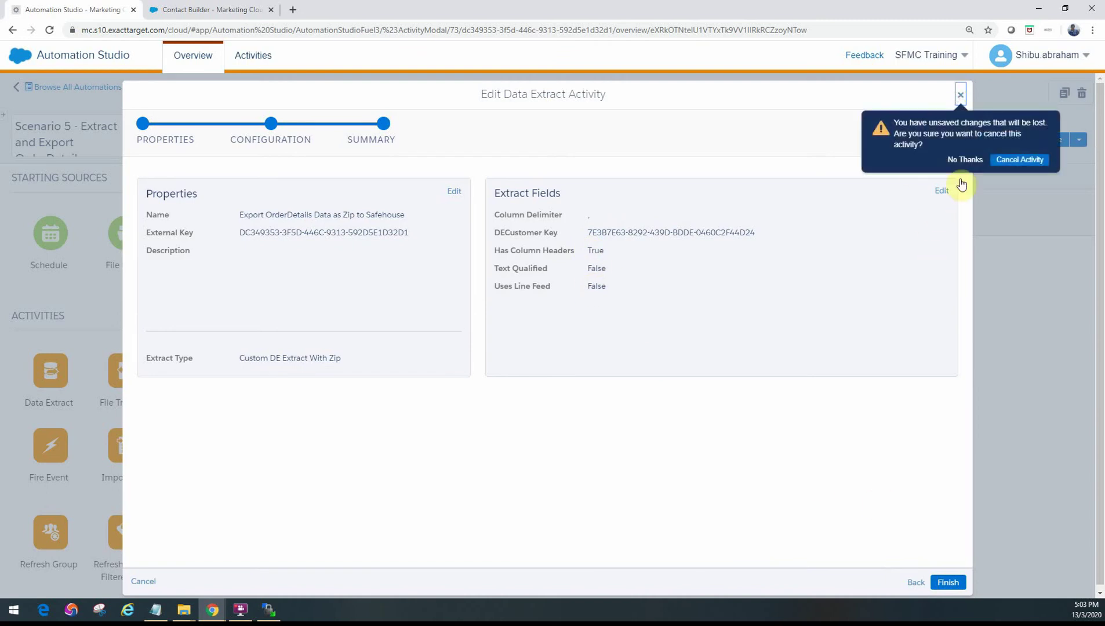
pyautogui.click(1009, 164)
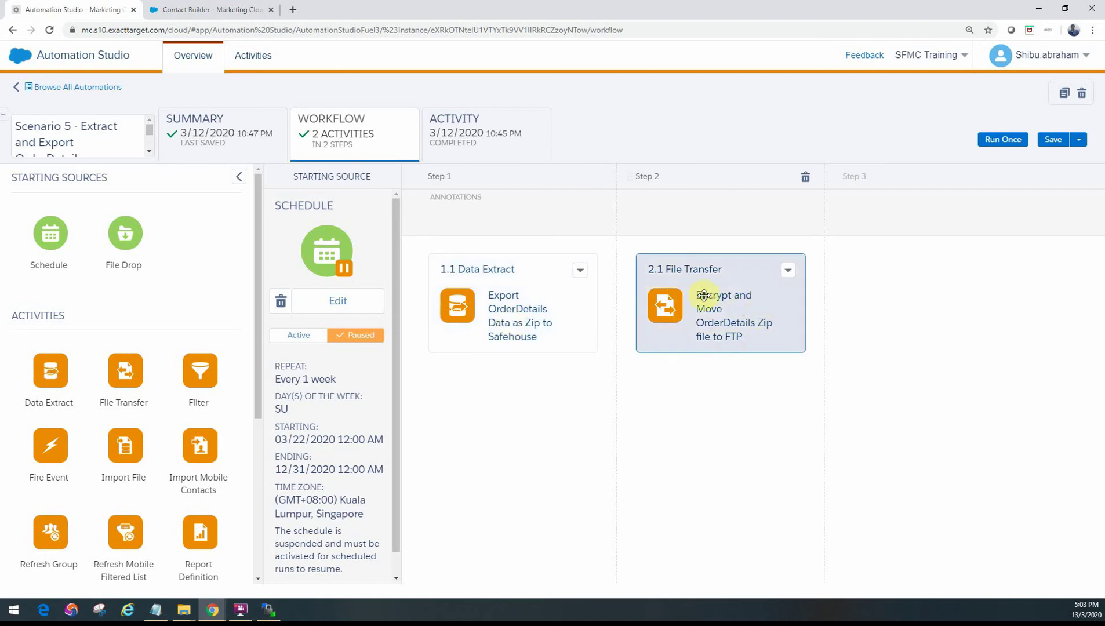
pyautogui.click(788, 271)
pyautogui.click(797, 309)
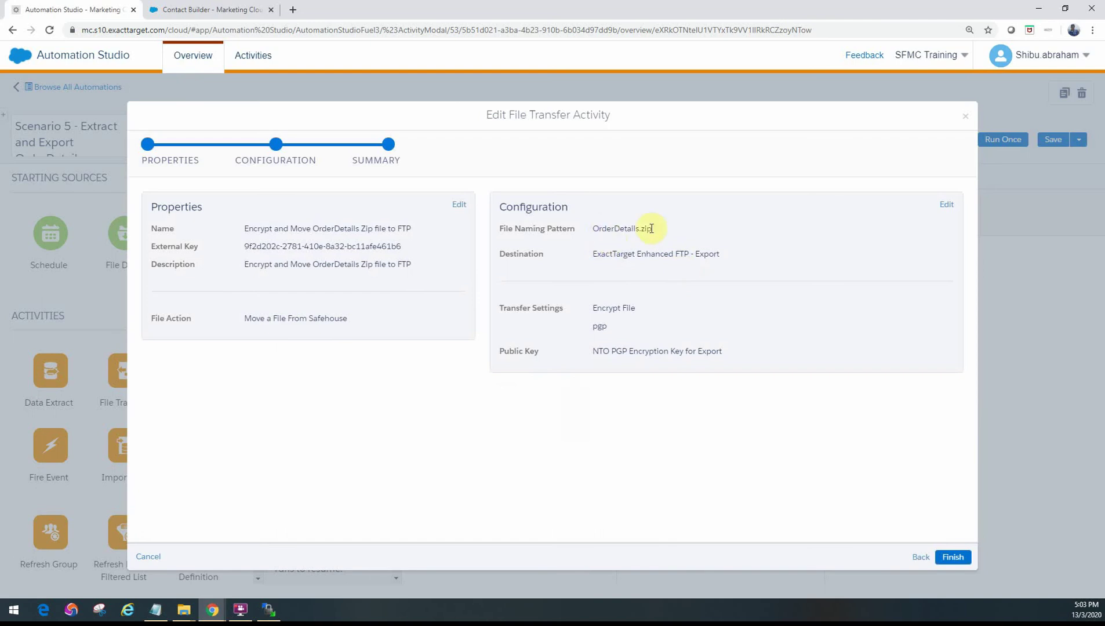
pyautogui.moveTo(723, 258); pyautogui.dragTo(594, 257)
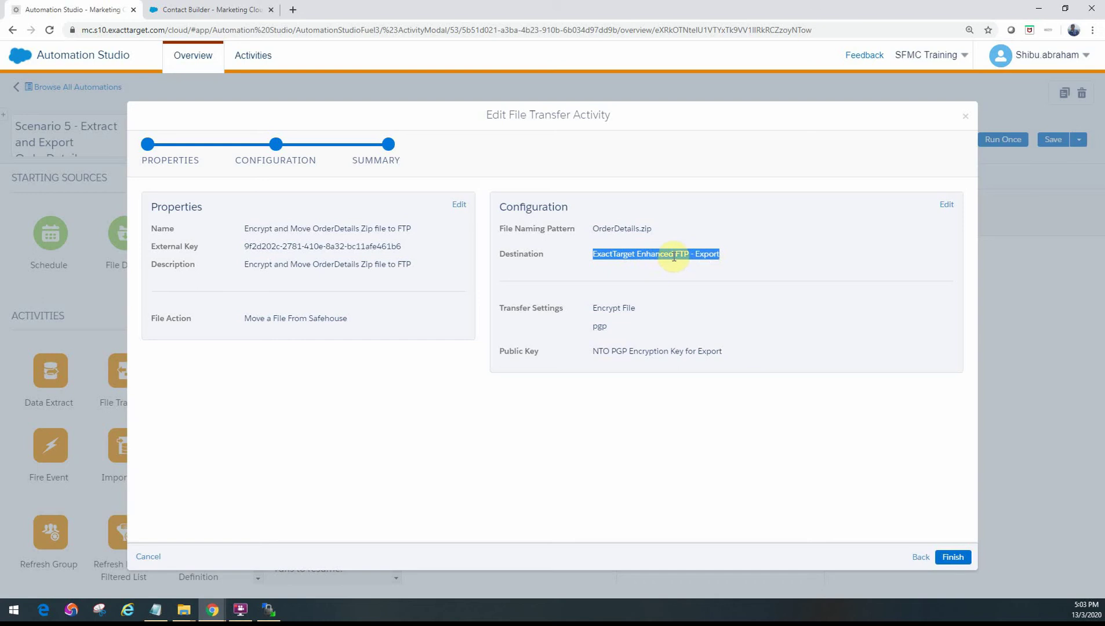
pyautogui.click(606, 329)
pyautogui.moveTo(604, 317); pyautogui.dragTo(597, 313)
pyautogui.click(600, 324)
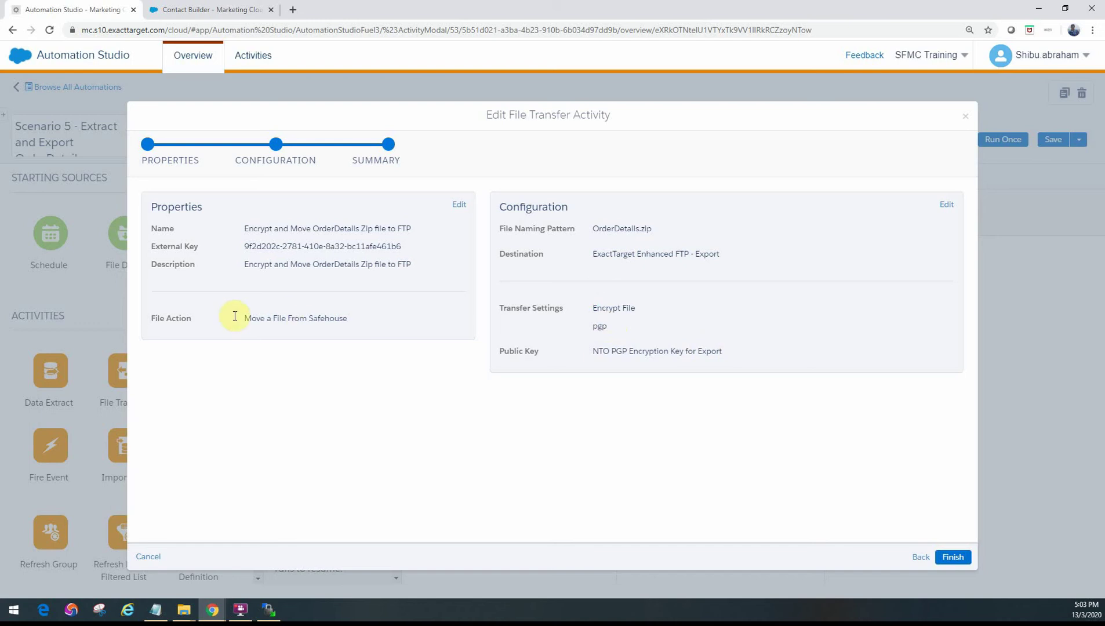
pyautogui.moveTo(246, 319); pyautogui.dragTo(348, 322)
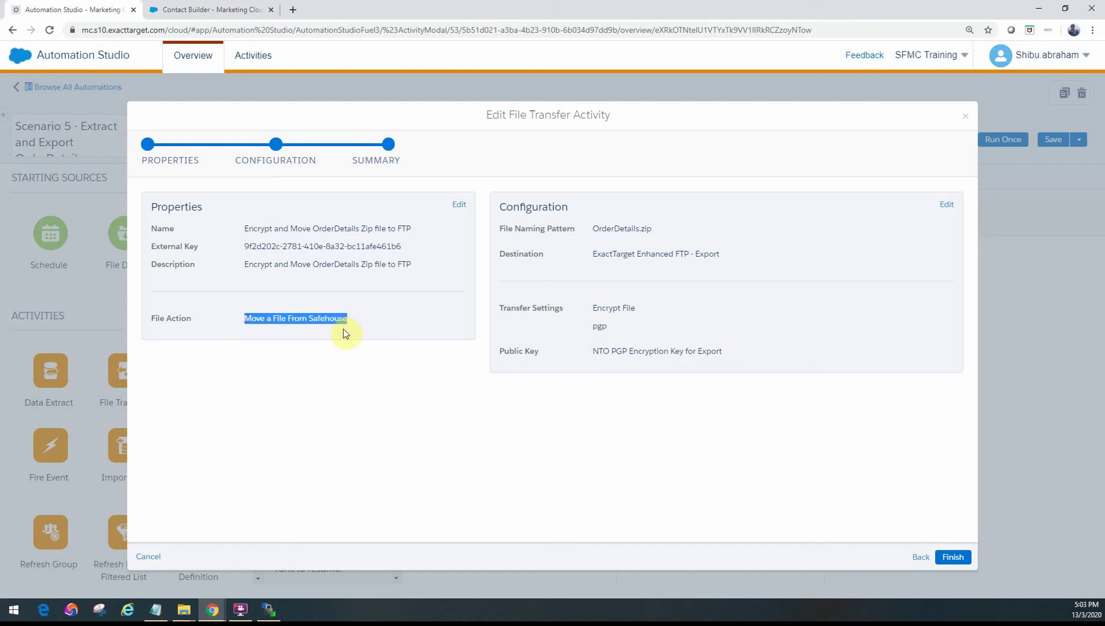
pyautogui.hotkey('alt', 'Tab')
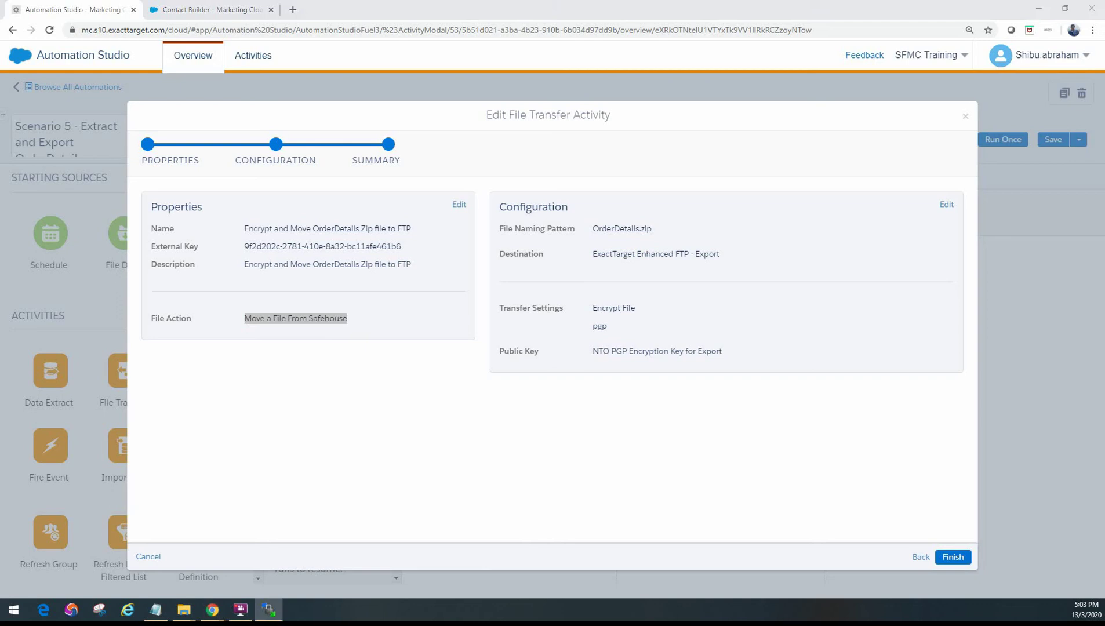
pyautogui.click(310, 325)
pyautogui.moveTo(350, 318); pyautogui.dragTo(246, 324)
pyautogui.click(256, 327)
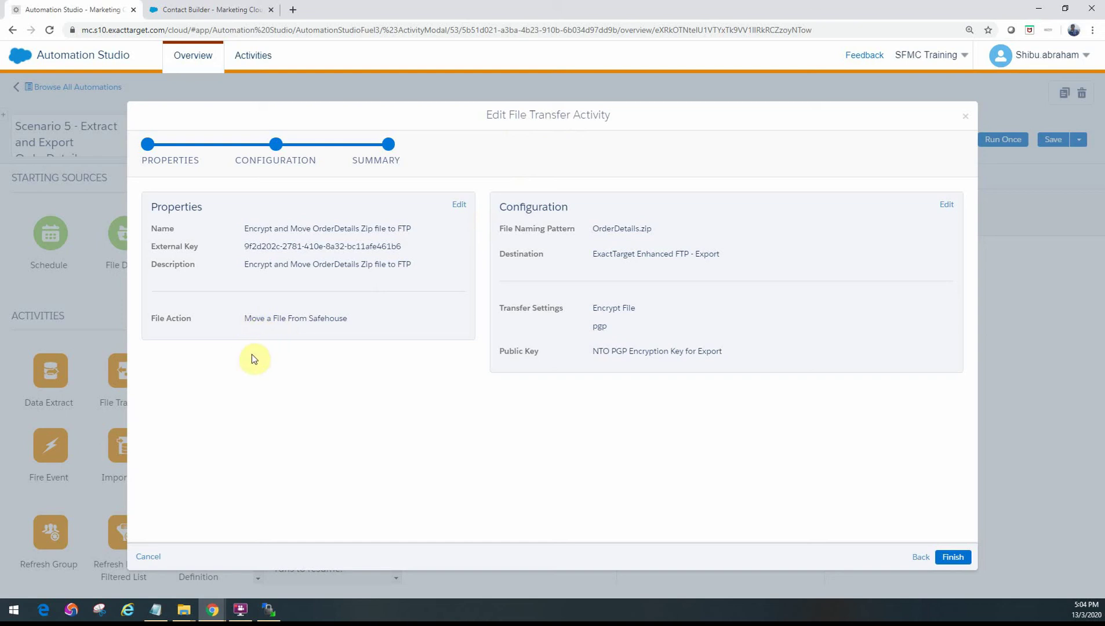
pyautogui.click(966, 116)
pyautogui.click(1020, 182)
# - Move the WinSCP window aside and confirm in Contact Builder that OrderDetailsDE holds 100 records
pyautogui.hotkey('alt', 'Tab')
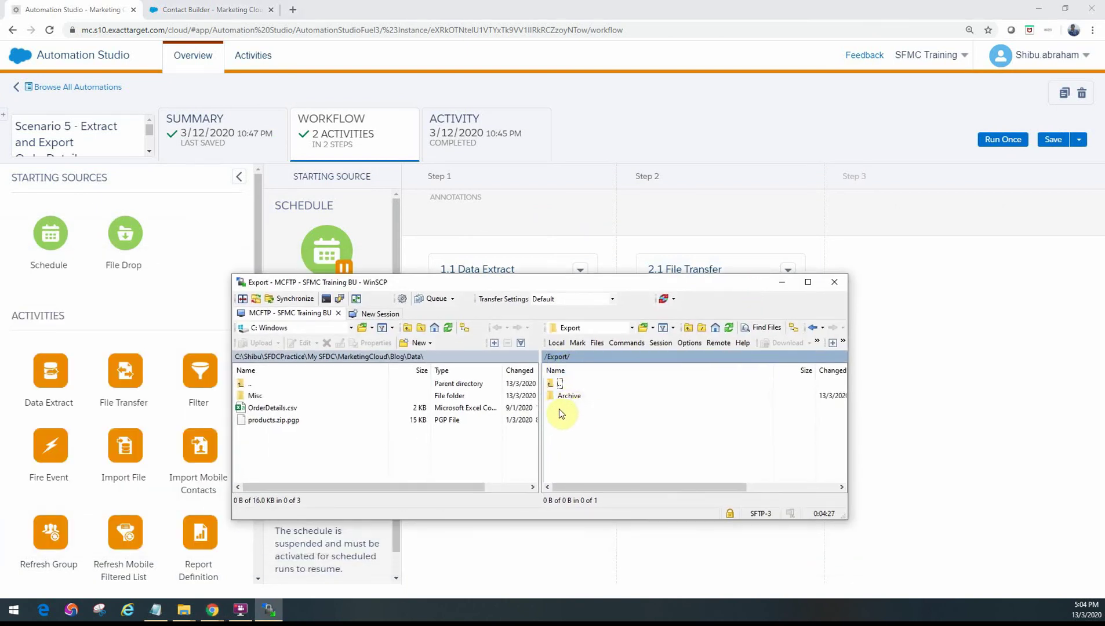
pyautogui.moveTo(624, 284); pyautogui.dragTo(133, 313)
pyautogui.click(448, 288)
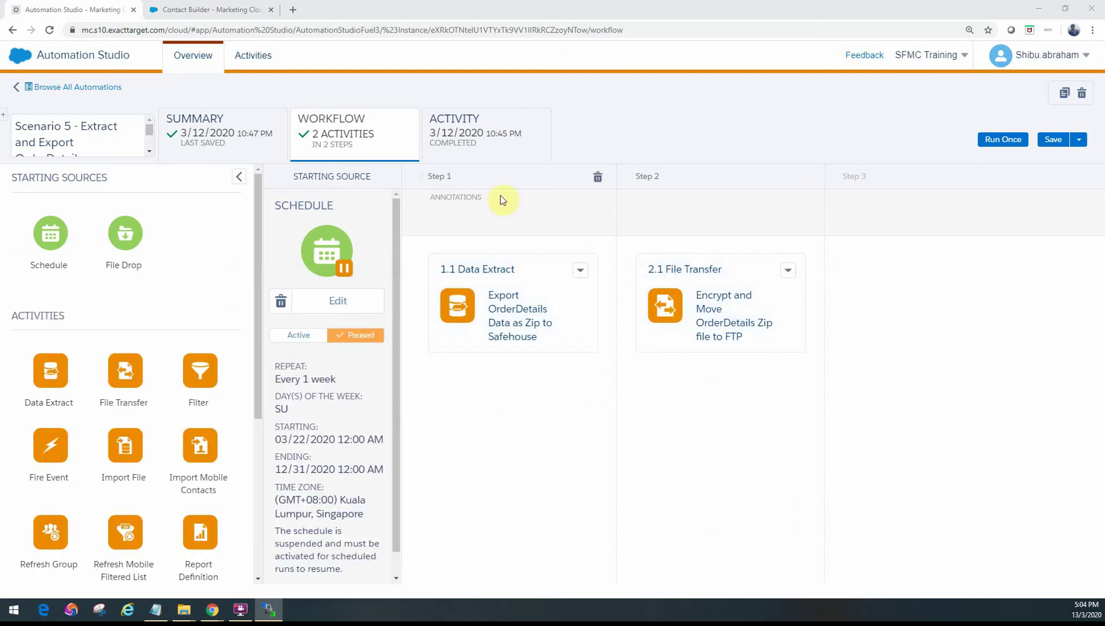
pyautogui.click(196, 12)
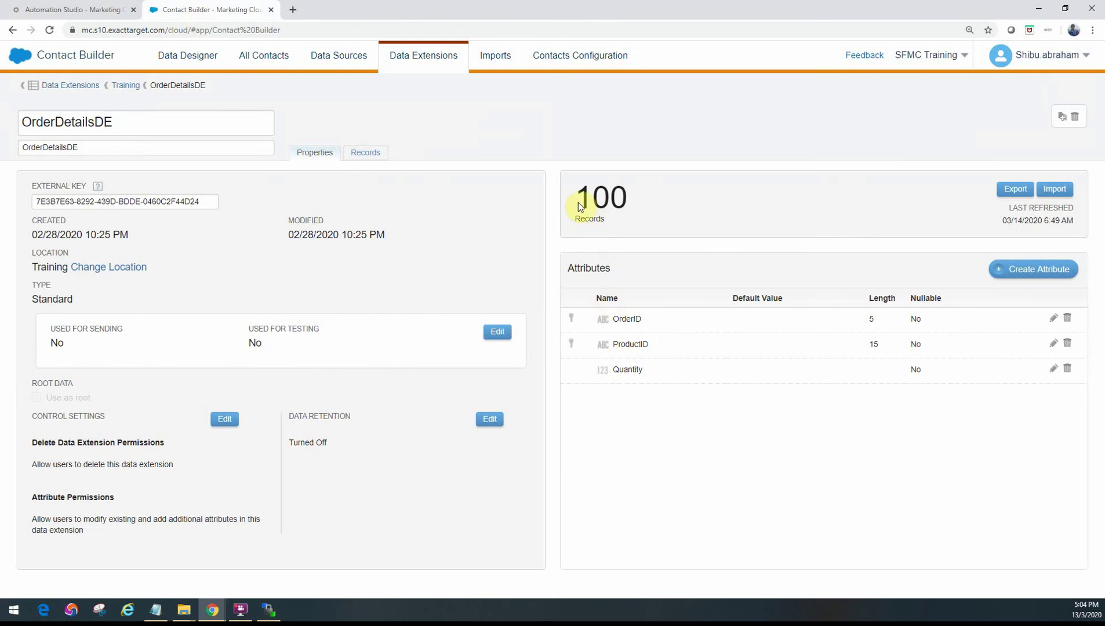
pyautogui.click(93, 10)
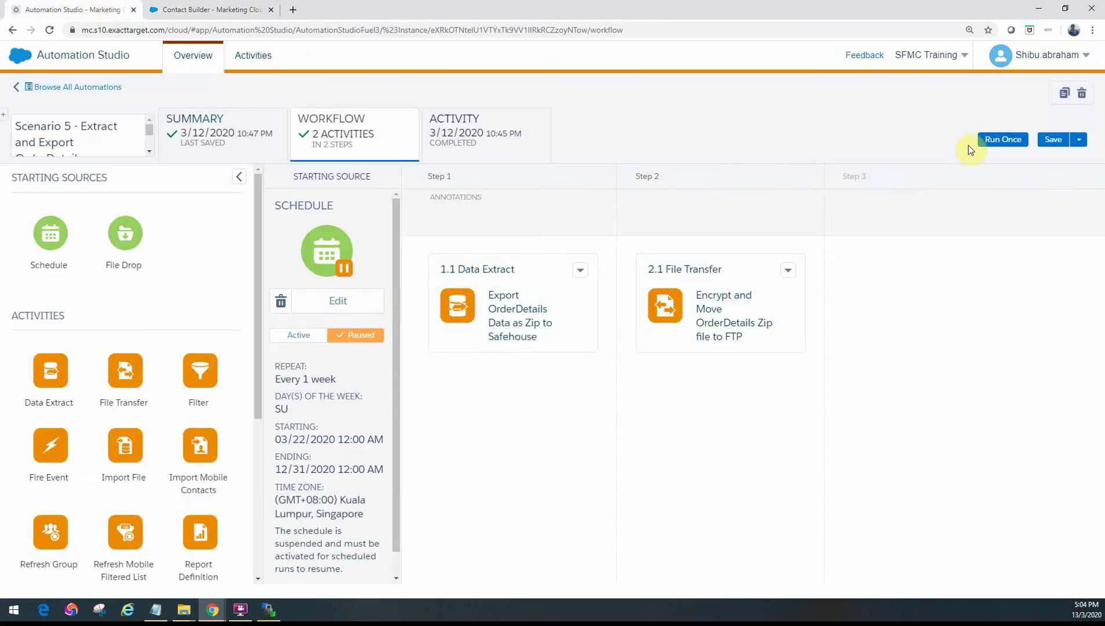
# - Run Scenario 5 once with all activities, Data Extract and File Transfer, selected
pyautogui.click(483, 133)
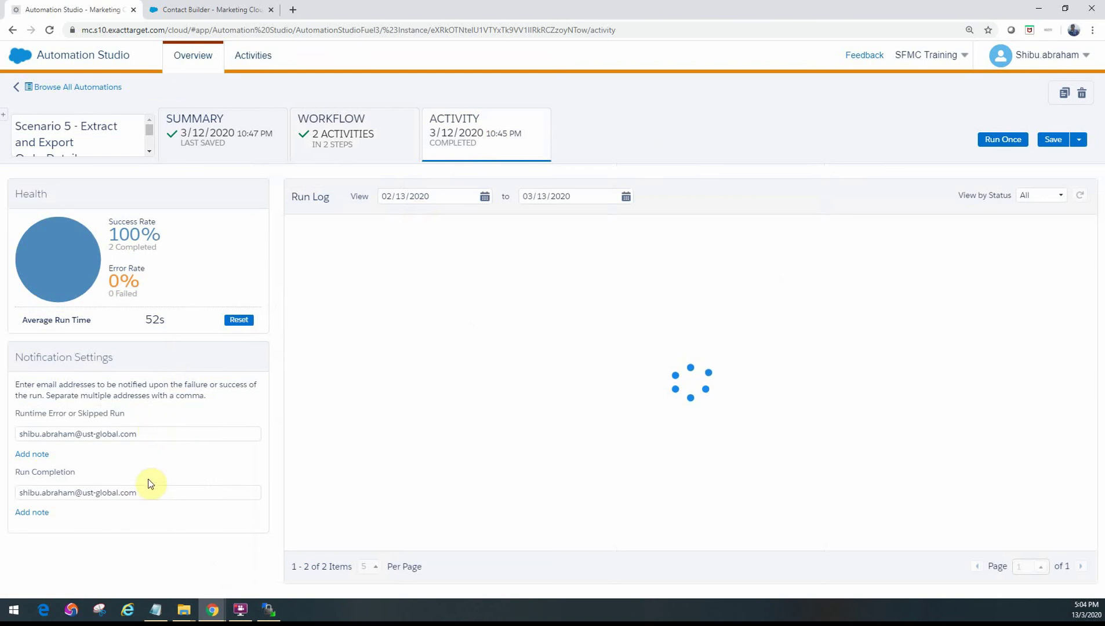
pyautogui.click(1003, 140)
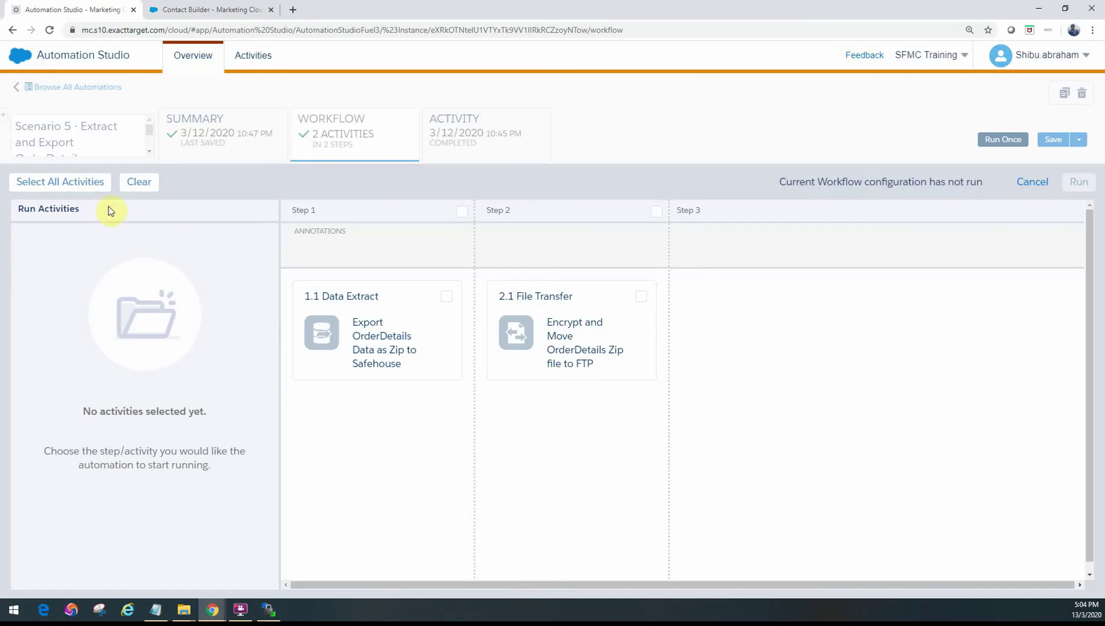
pyautogui.click(82, 187)
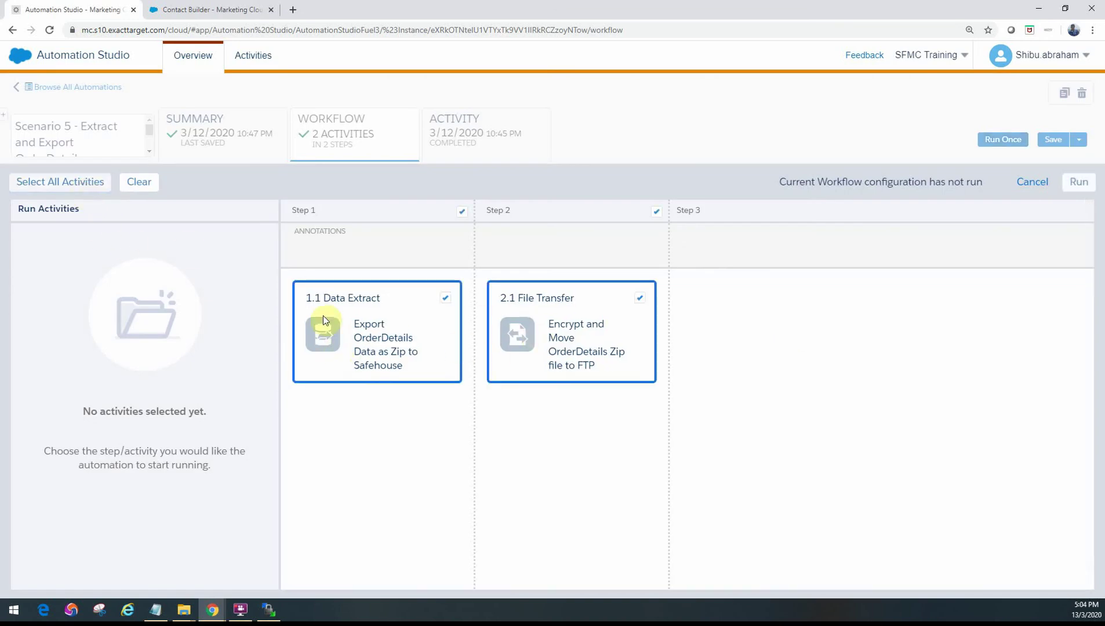
pyautogui.click(1079, 182)
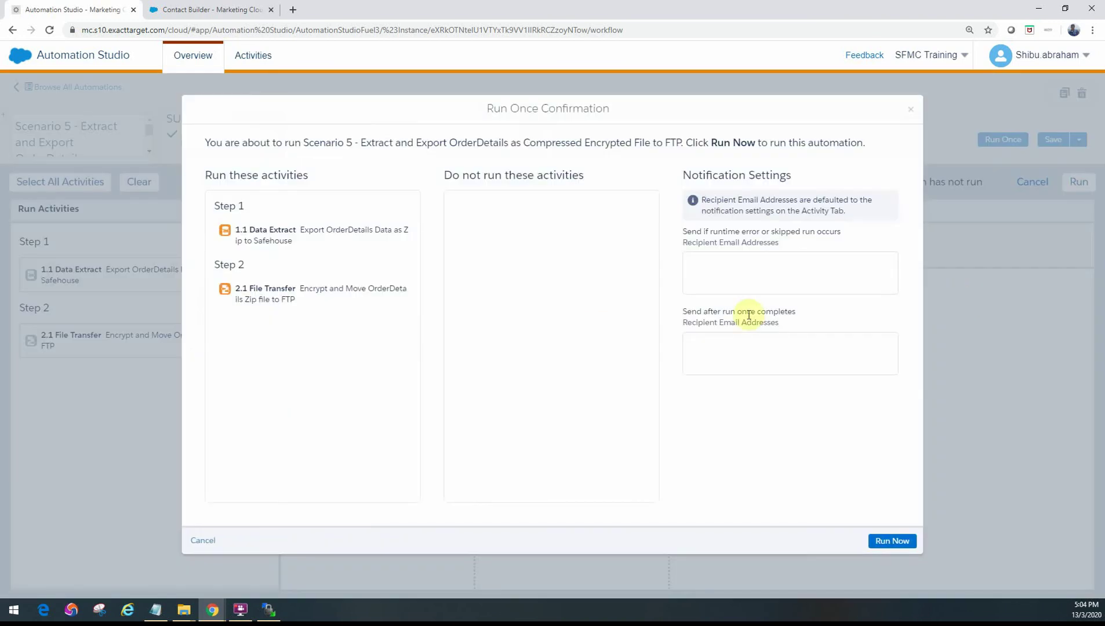
pyautogui.click(891, 541)
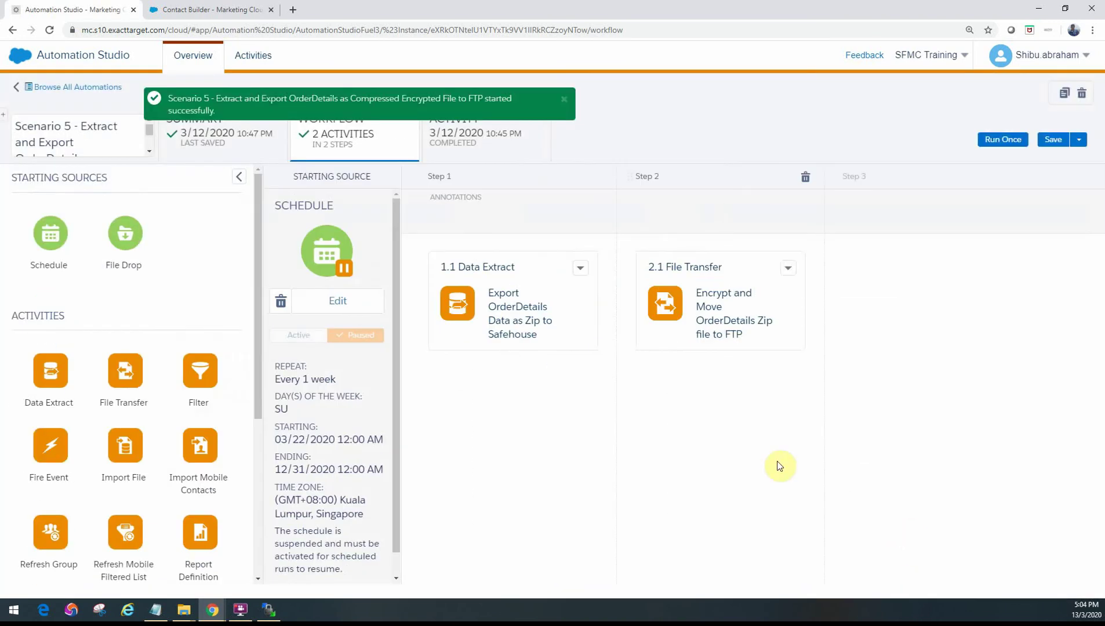
# - Dismiss the run-started banner and refresh the Activity run log to show the new running entry
pyautogui.click(563, 99)
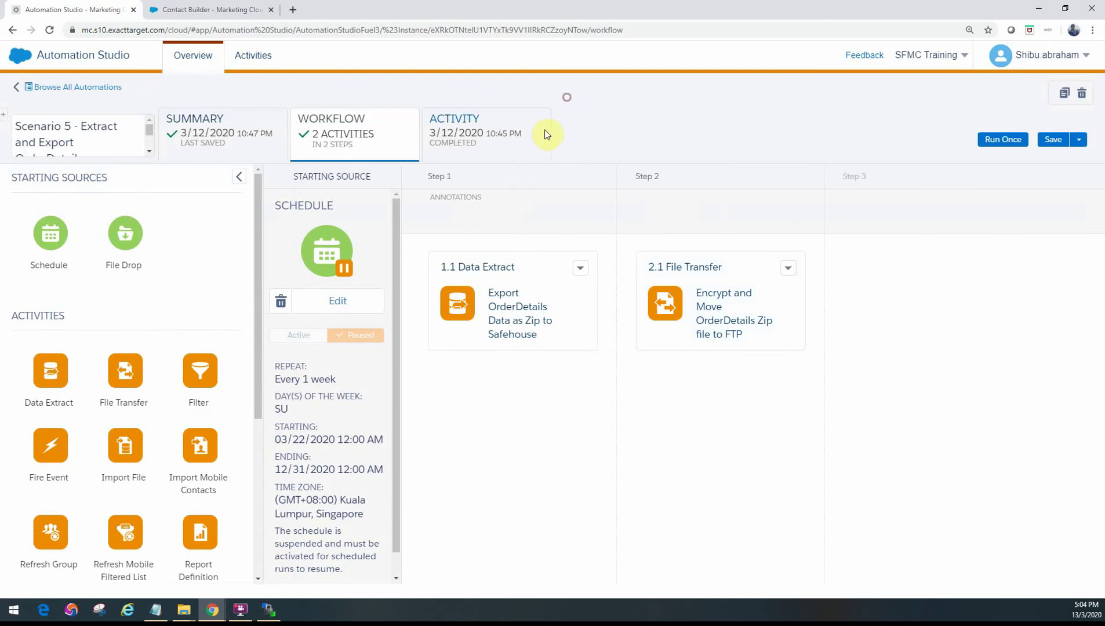
pyautogui.click(499, 127)
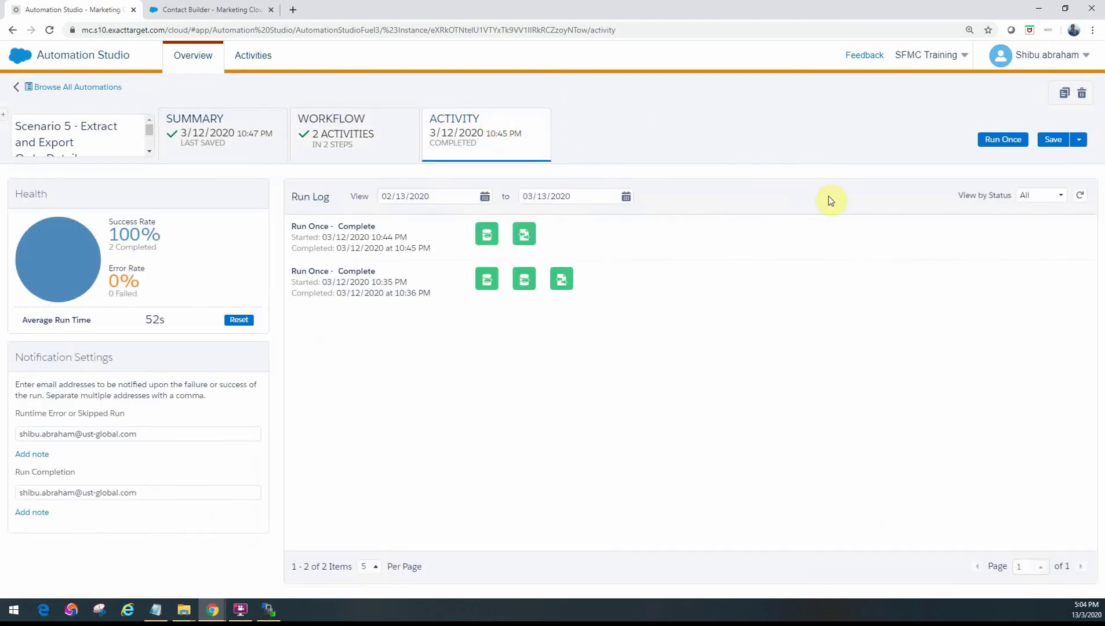
pyautogui.click(1078, 195)
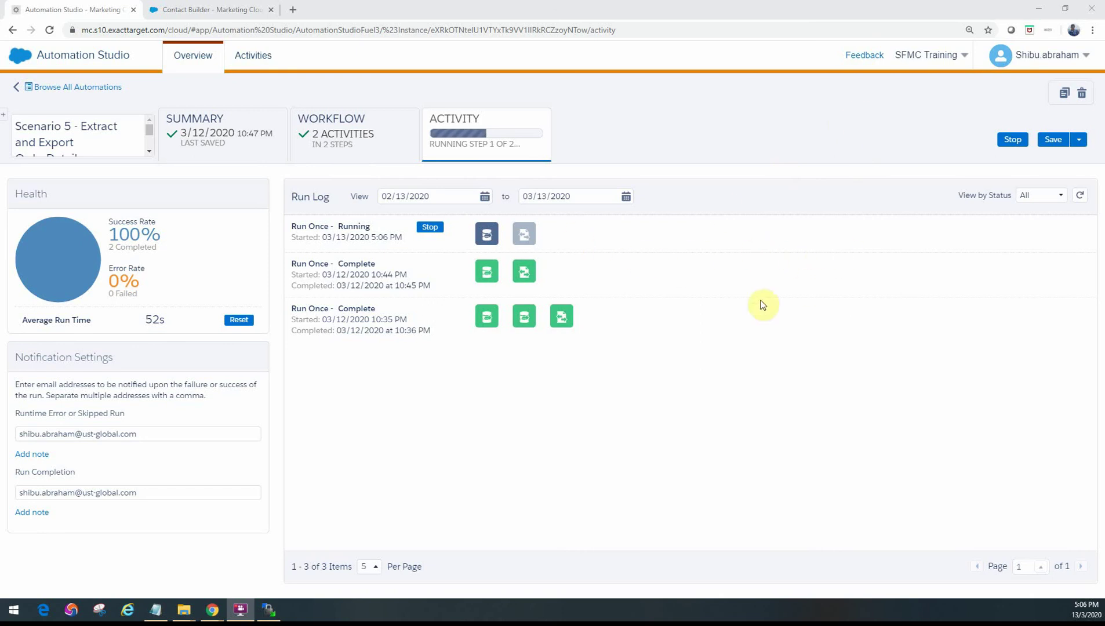
# - Refresh the run log and check step 2 until the run shows Complete at 5:07 PM
pyautogui.click(1079, 195)
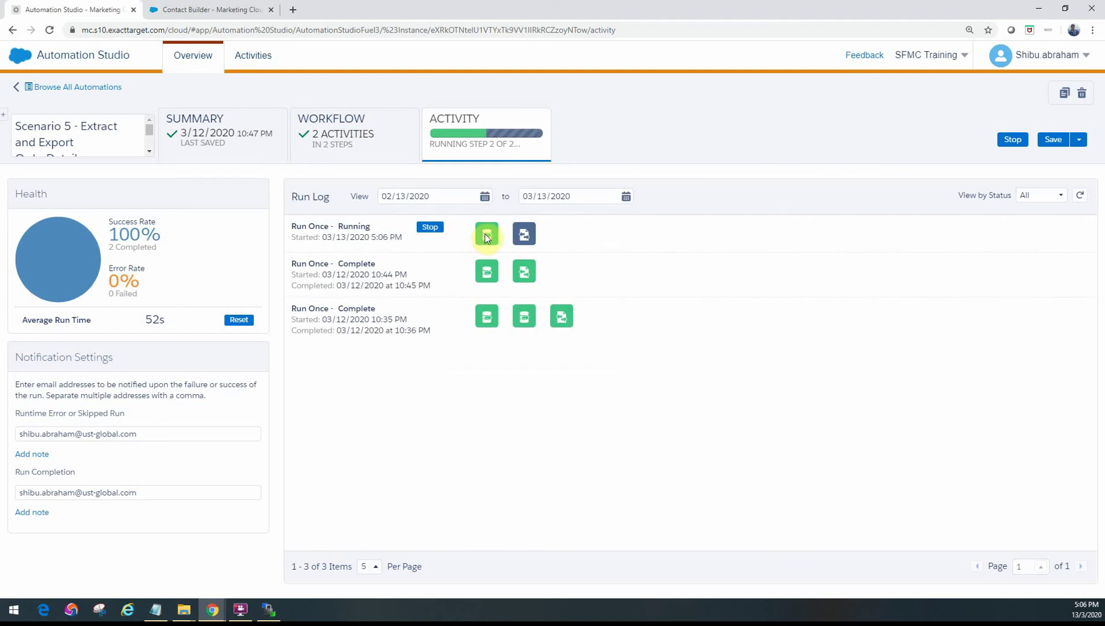
pyautogui.click(521, 236)
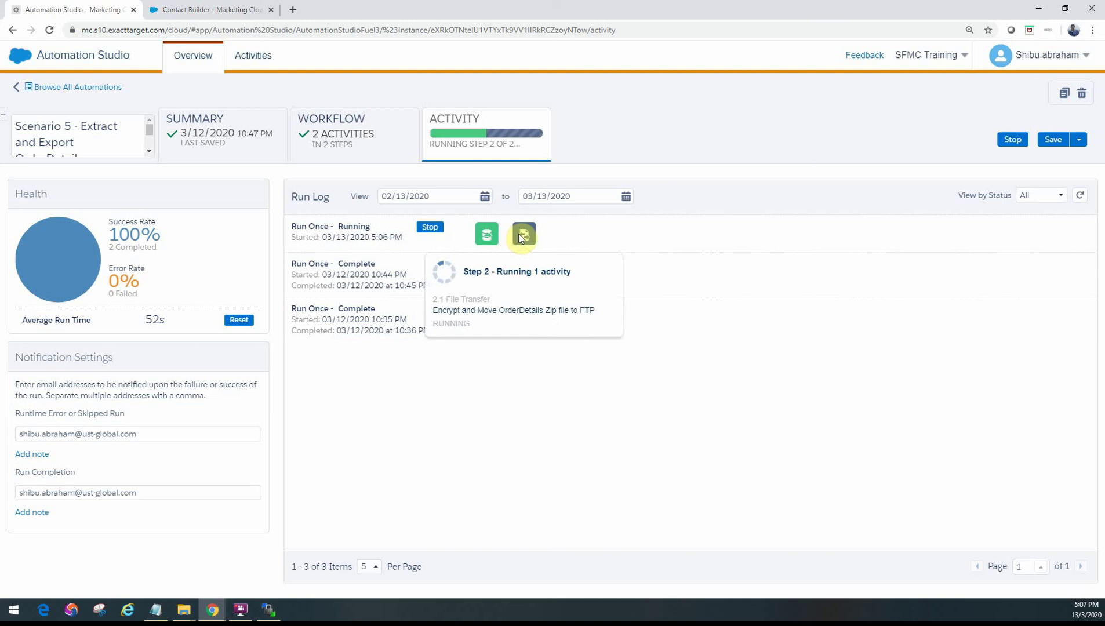
pyautogui.click(1080, 196)
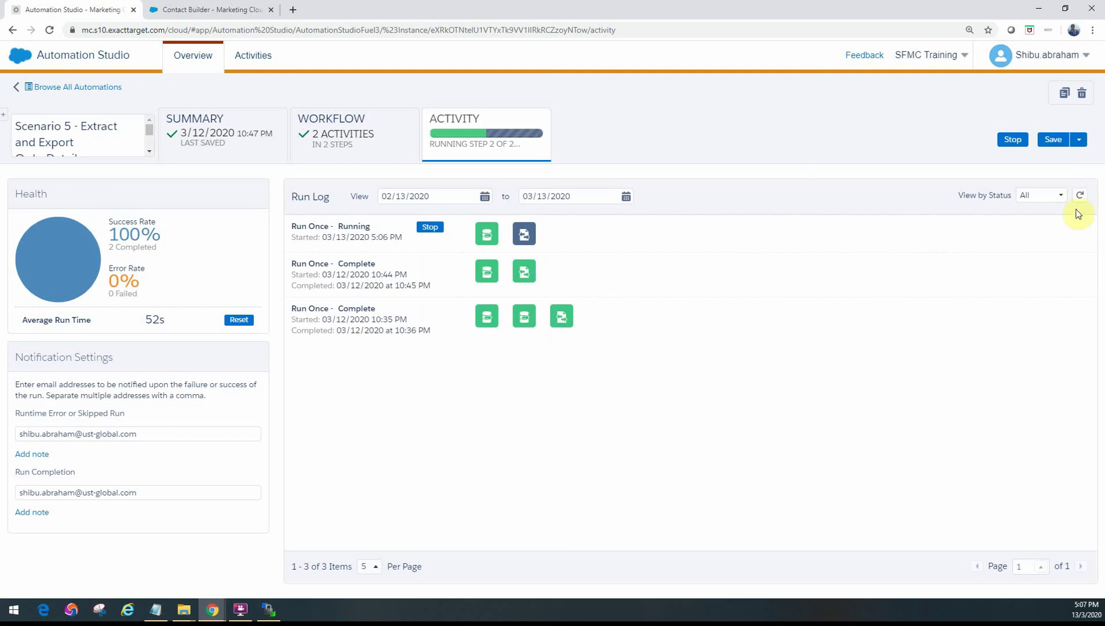
pyautogui.click(1080, 197)
pyautogui.moveTo(524, 239)
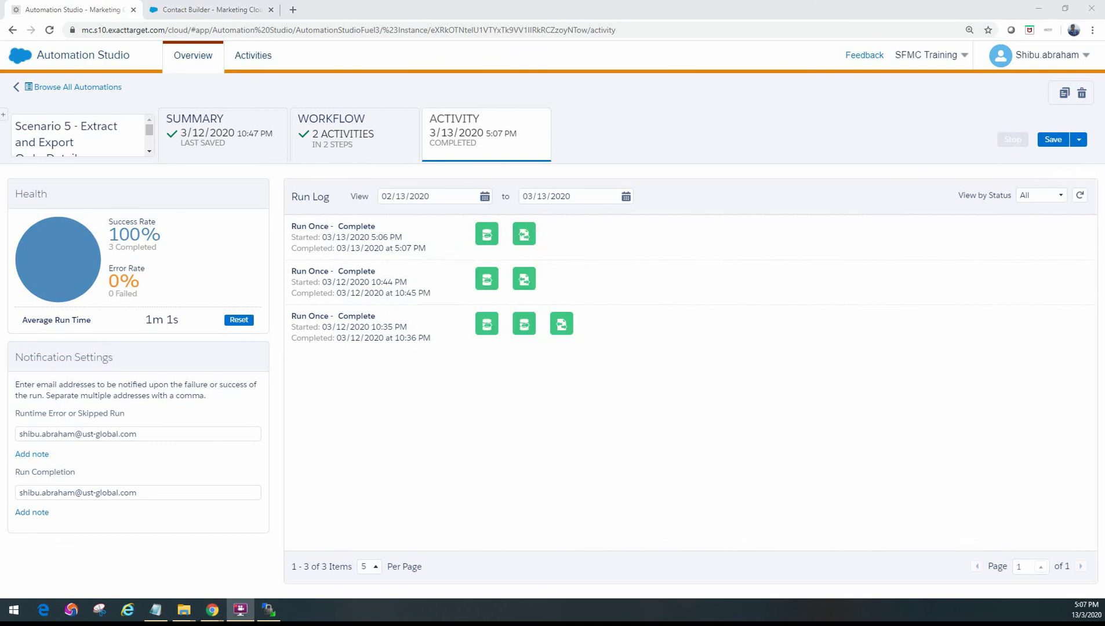
pyautogui.click(200, 273)
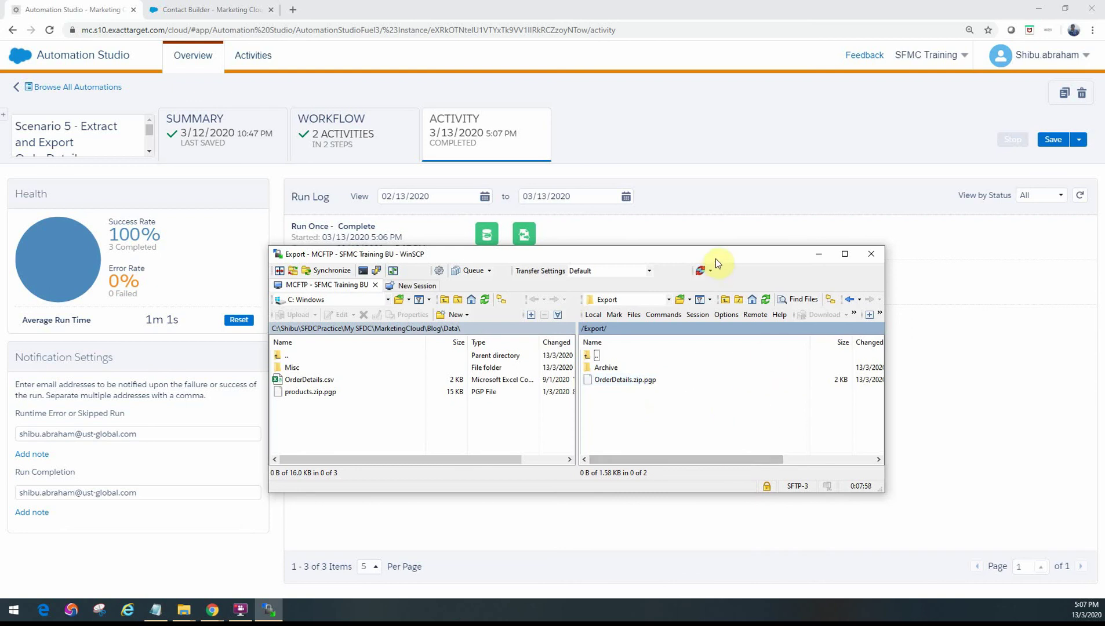
pyautogui.moveTo(721, 258); pyautogui.dragTo(662, 272)
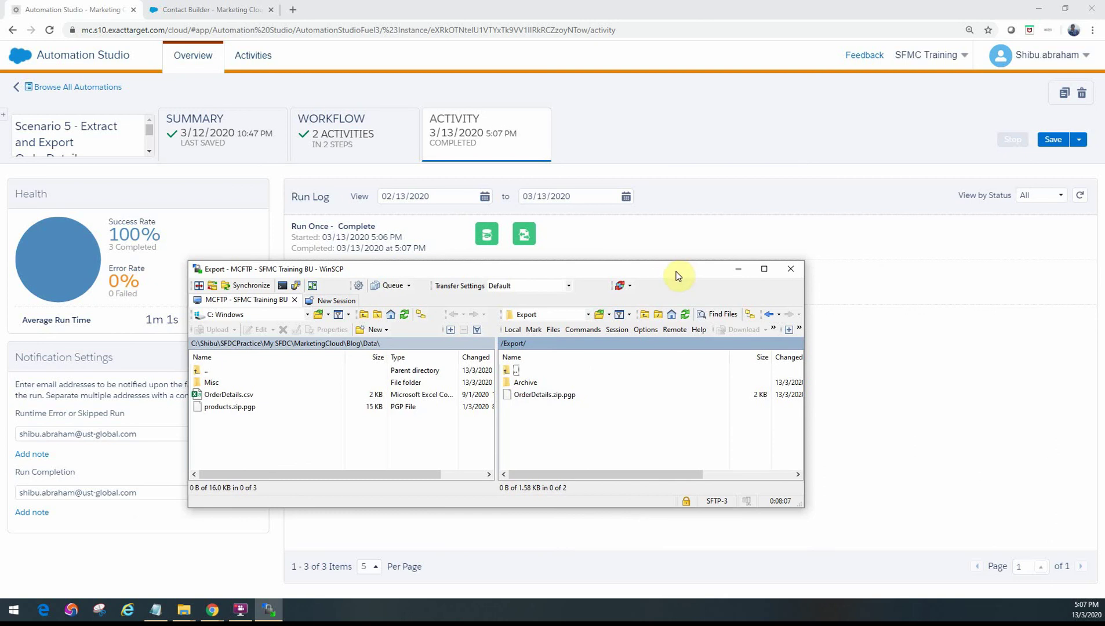
pyautogui.moveTo(679, 276); pyautogui.dragTo(310, 291)
pyautogui.click(370, 288)
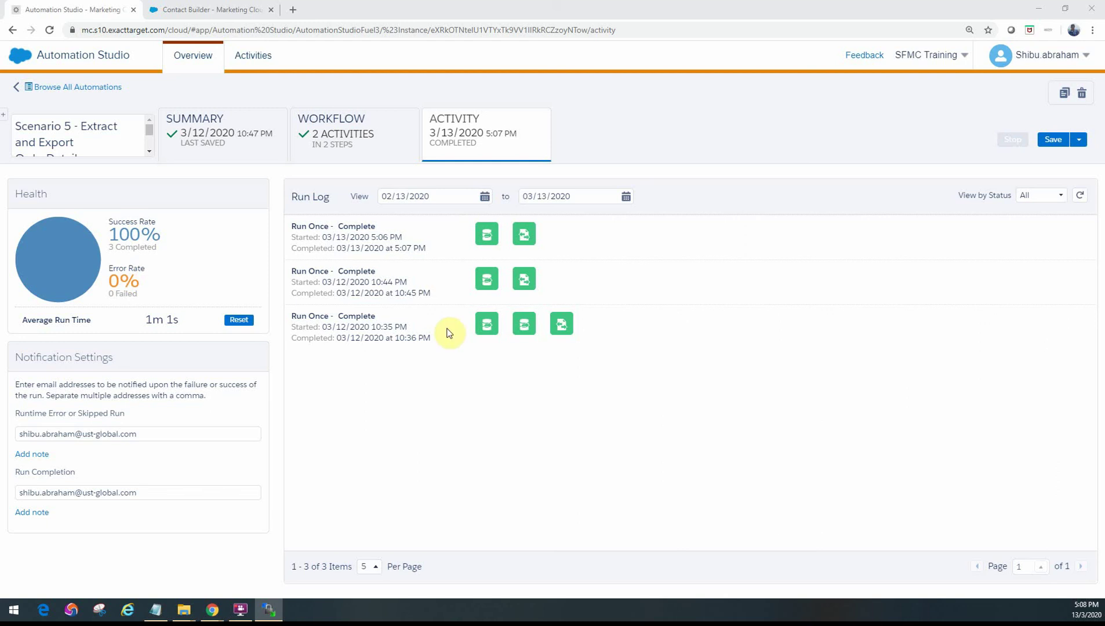
# - Show the Workflow view with the paused weekly schedule, Data Extract and File Transfer steps
pyautogui.click(321, 139)
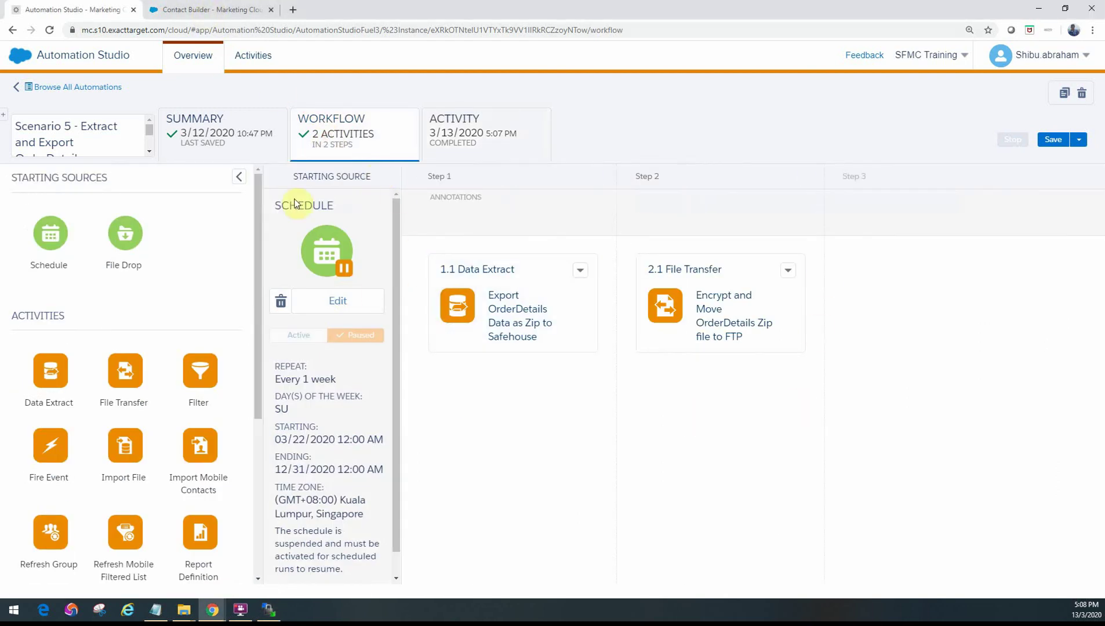